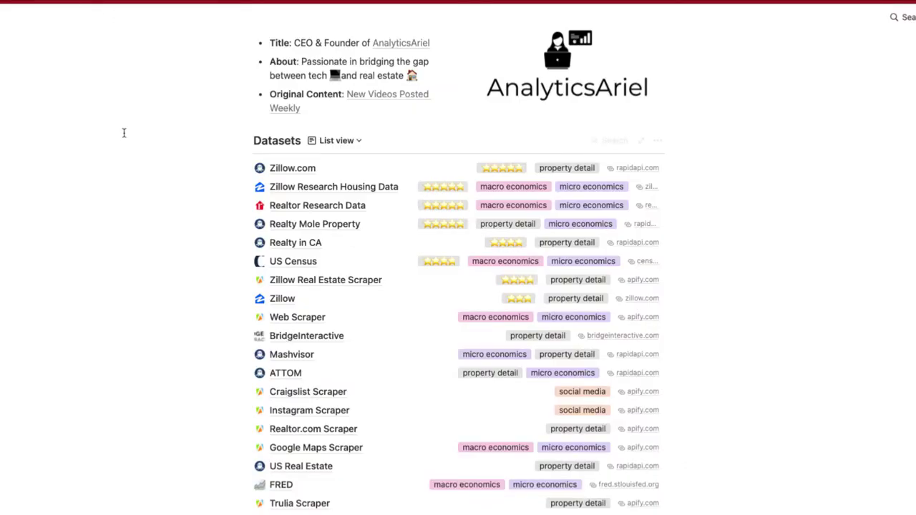
# Step: Look over the real estate Datasets page and the public US Economic Stats dashboard on FRED
pyautogui.scroll(5, 124, 133)
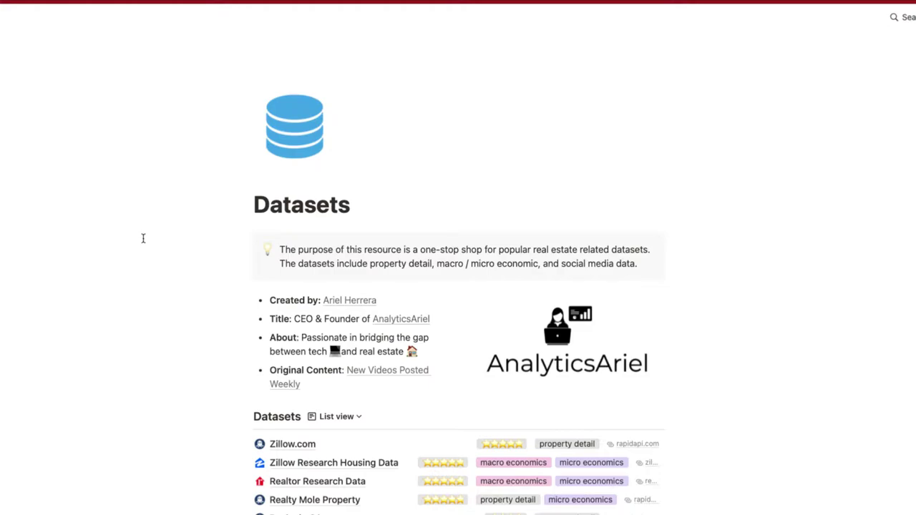
pyautogui.scroll(-5, 143, 238)
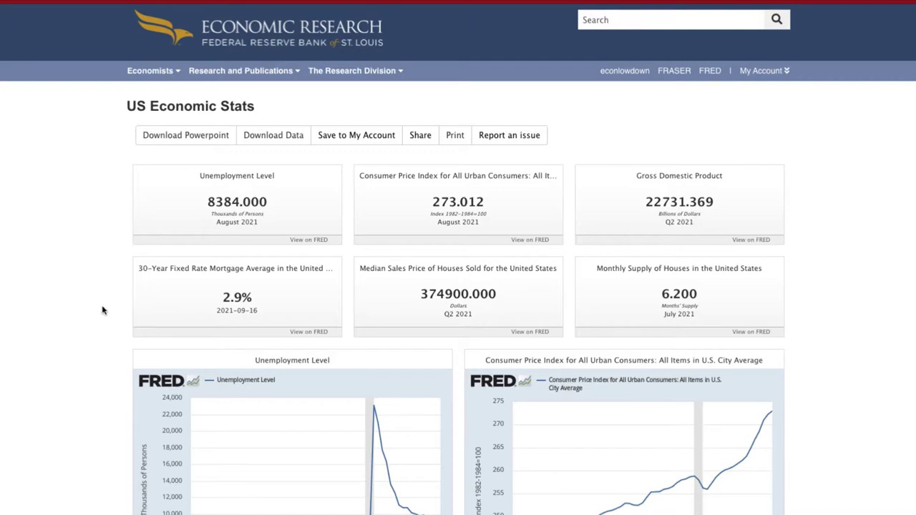
pyautogui.scroll(-2, 103, 310)
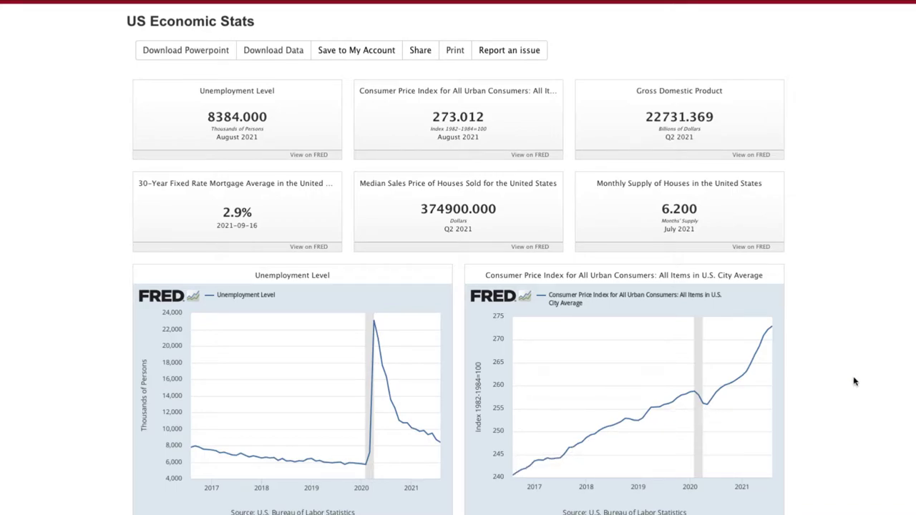
pyautogui.scroll(-1, 854, 381)
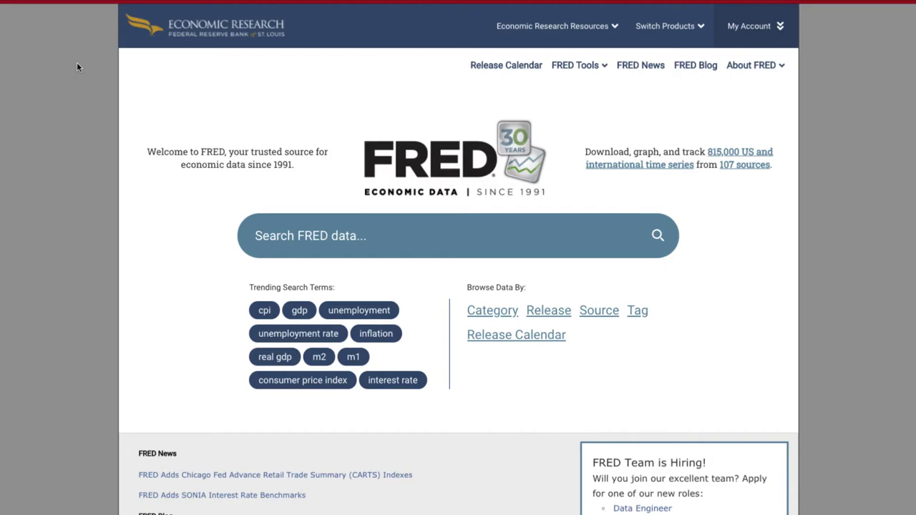
# Step: Create a dashboard named "US Economic Stats (Demo)" in the FRED account's content and open it
pyautogui.click(780, 28)
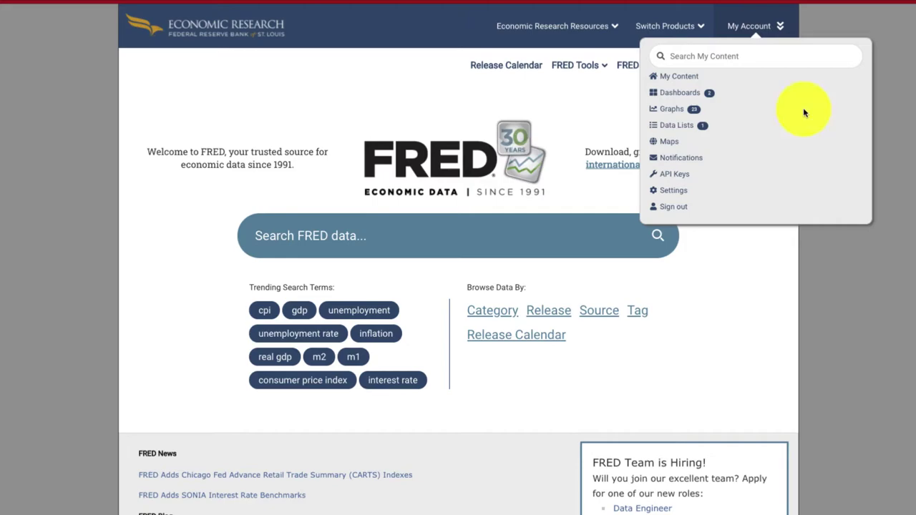
pyautogui.click(673, 76)
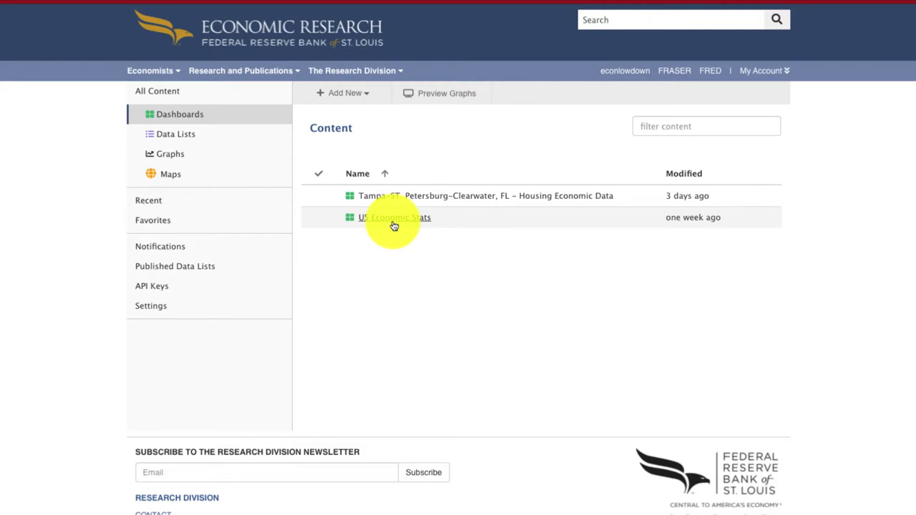
pyautogui.click(349, 100)
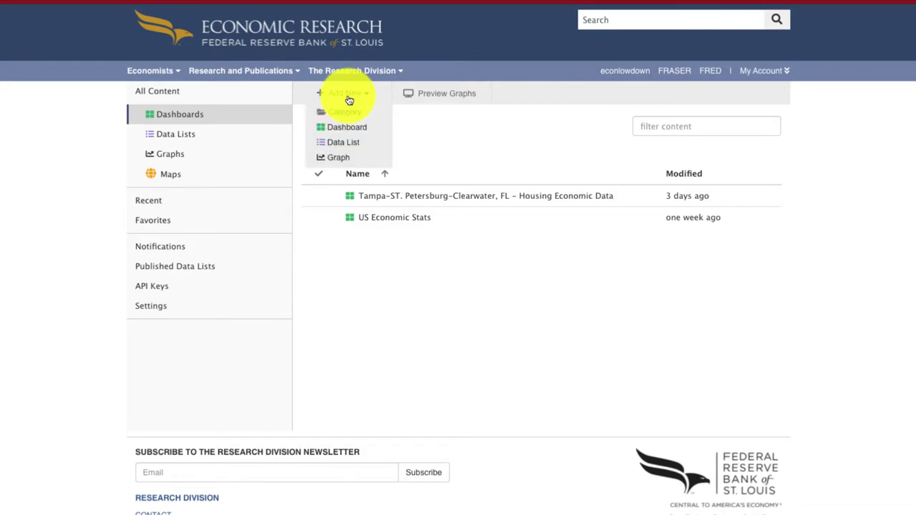
pyautogui.click(347, 127)
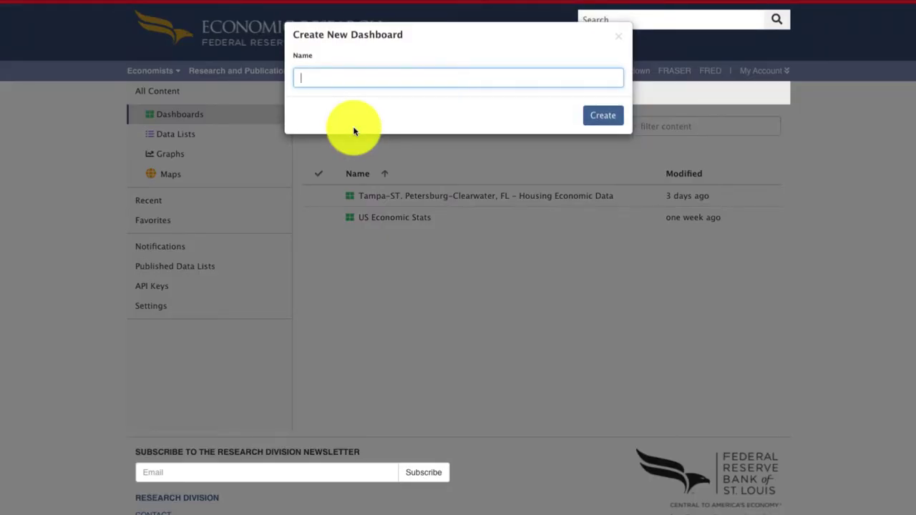
pyautogui.write('US Economic Stats (Demo')
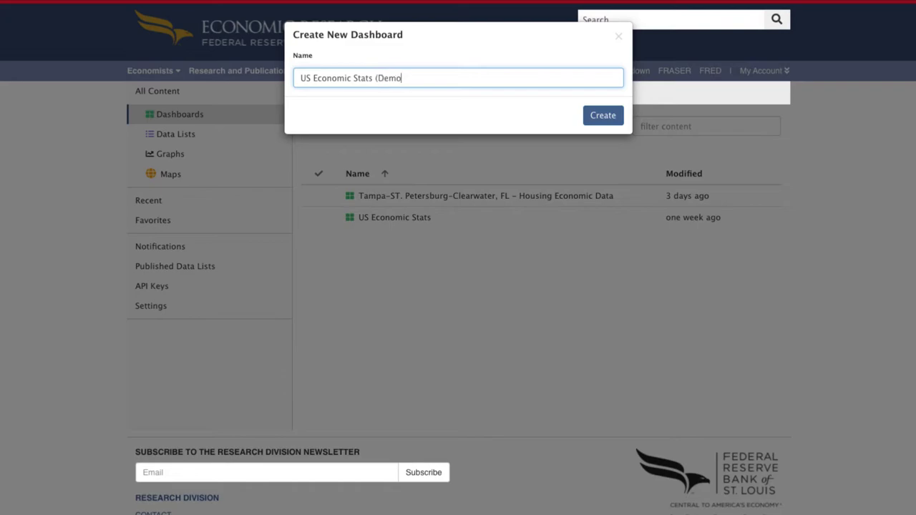
pyautogui.click(602, 115)
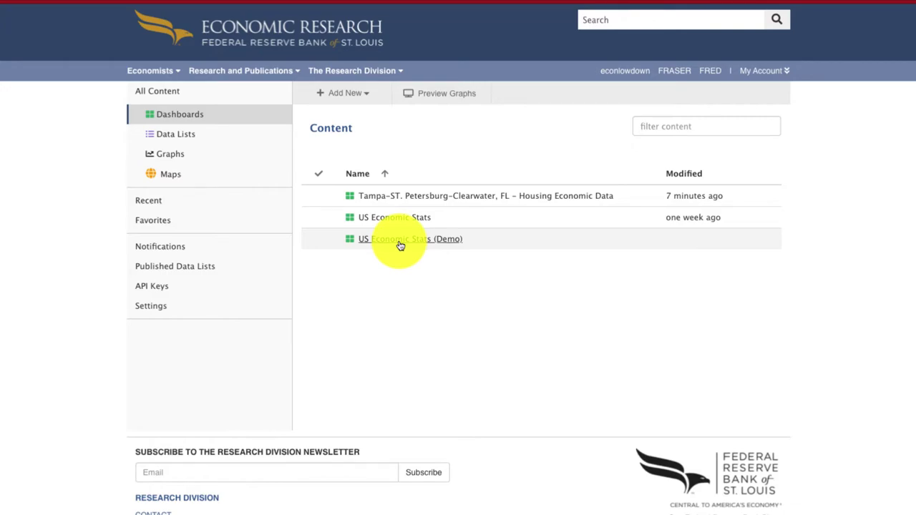
pyautogui.click(400, 245)
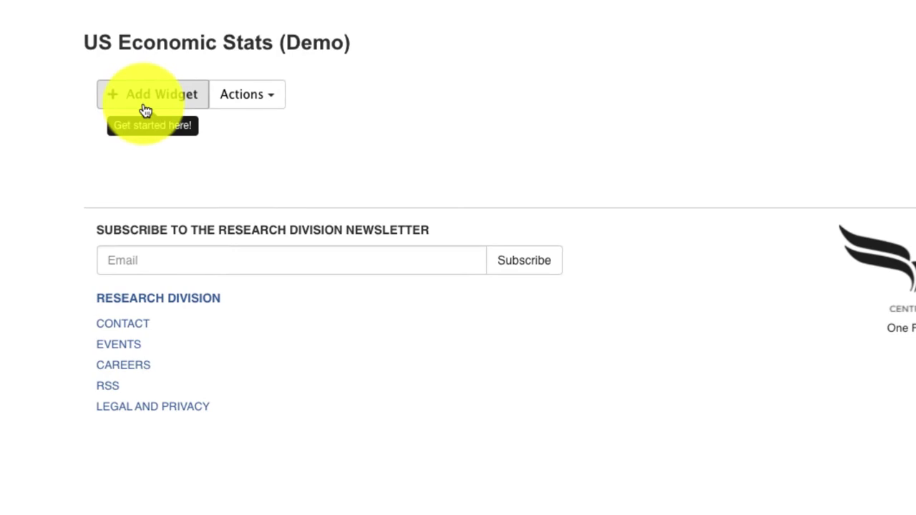
# Step: Add a Single Value widget for the popular series Unemployment Rate, in percent, with the date 2016-01-01
pyautogui.click(145, 111)
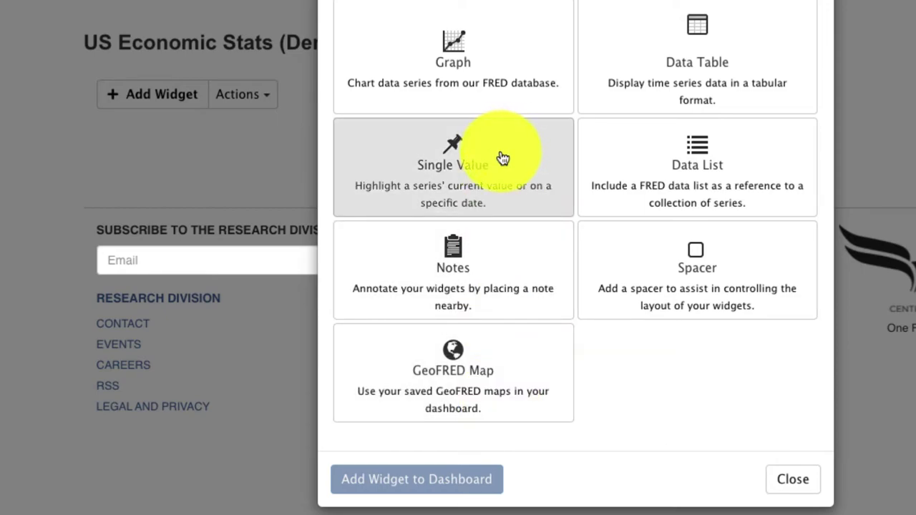
pyautogui.click(491, 172)
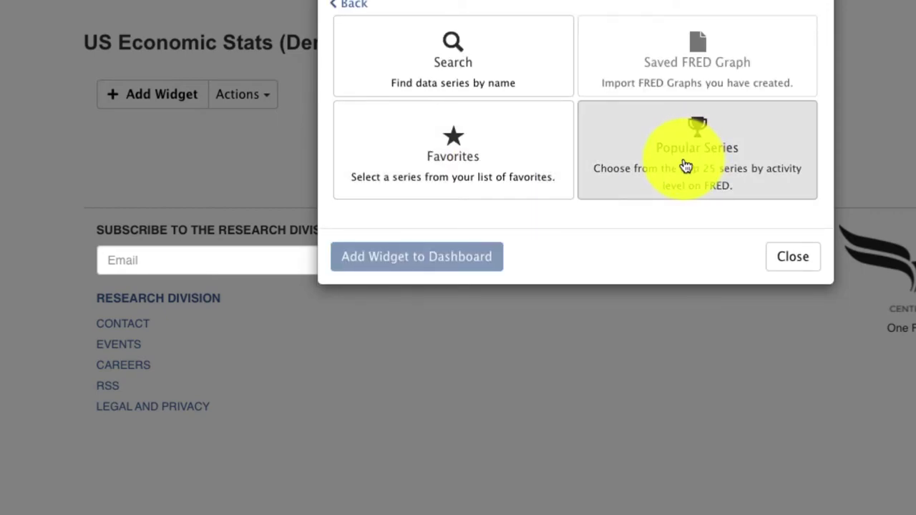
pyautogui.click(732, 164)
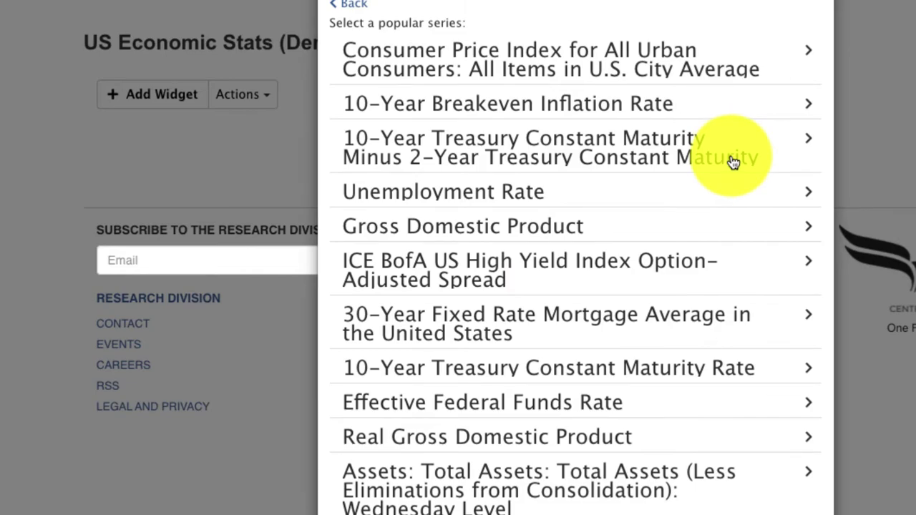
pyautogui.click(547, 202)
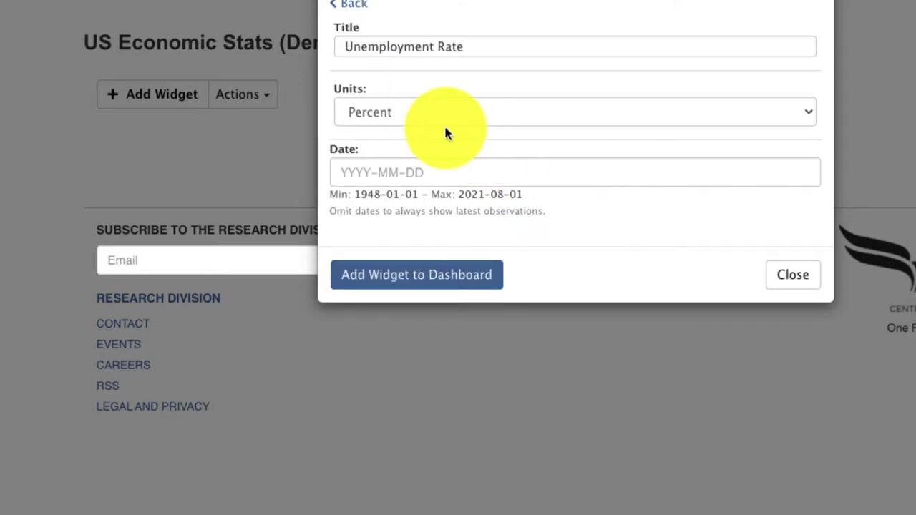
pyautogui.click(391, 113)
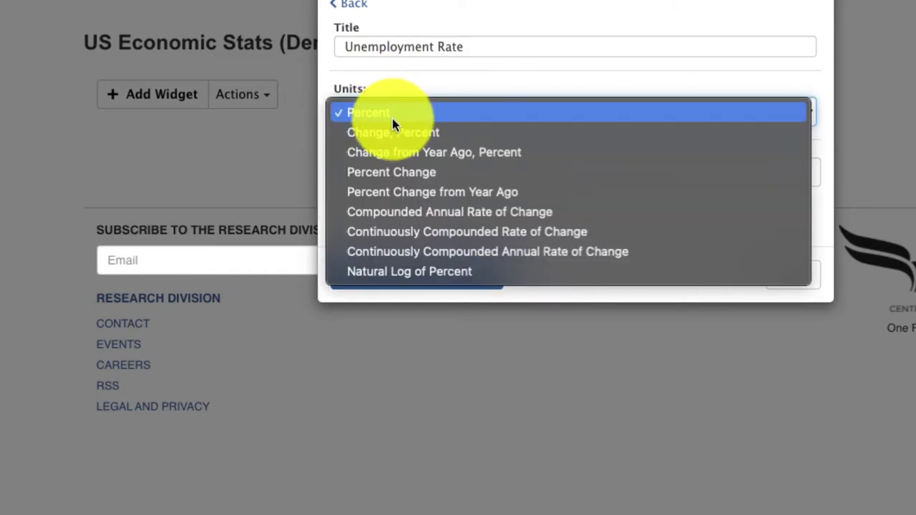
pyautogui.click(830, 136)
pyautogui.click(503, 179)
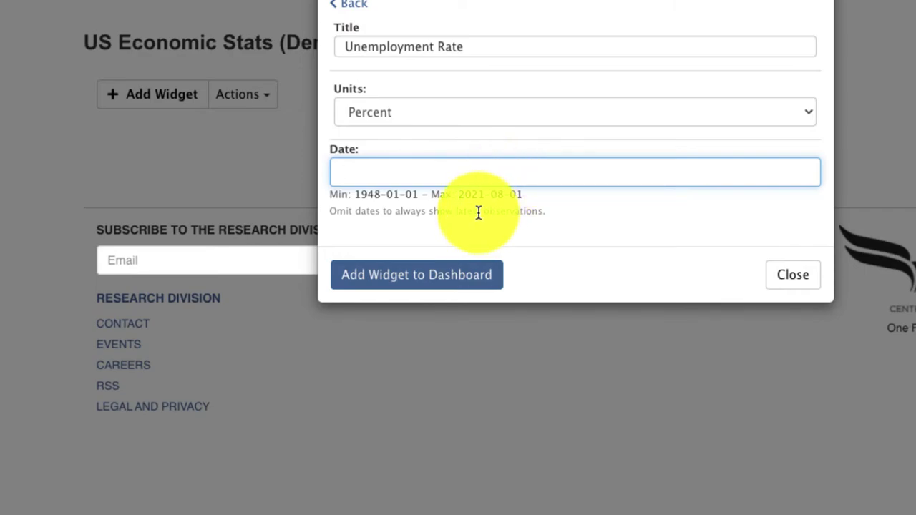
pyautogui.write('2016-01-01')
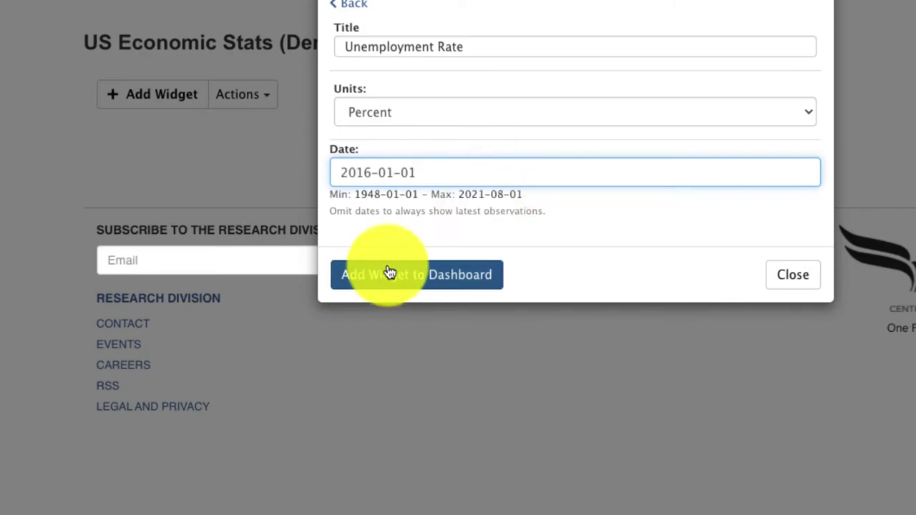
pyautogui.click(434, 285)
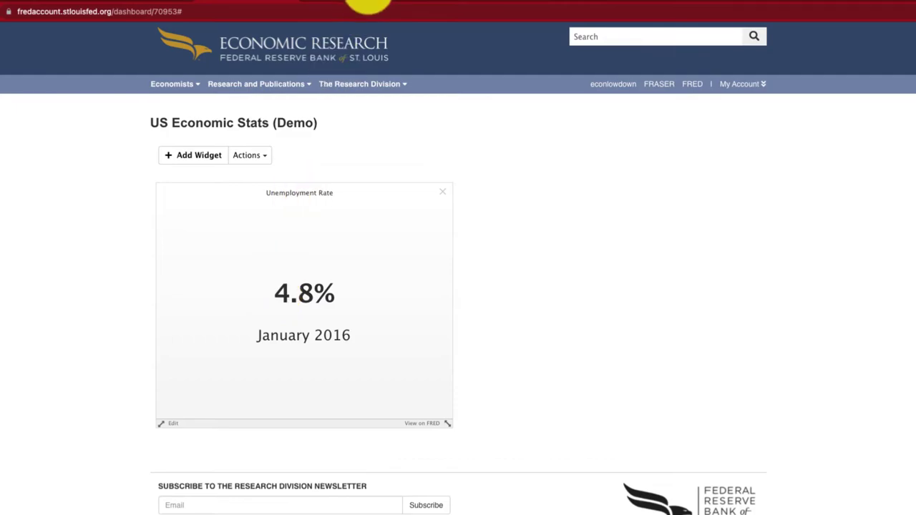
# Step: Check the card sizes on the public US Economic Stats dashboard and shrink the demo's Unemployment Rate value widget to match
pyautogui.click(359, 2)
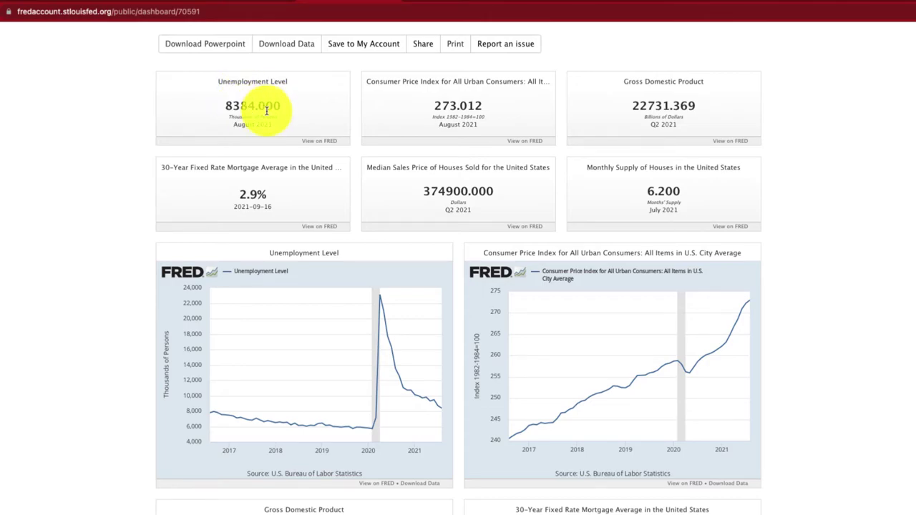
pyautogui.click(135, 11)
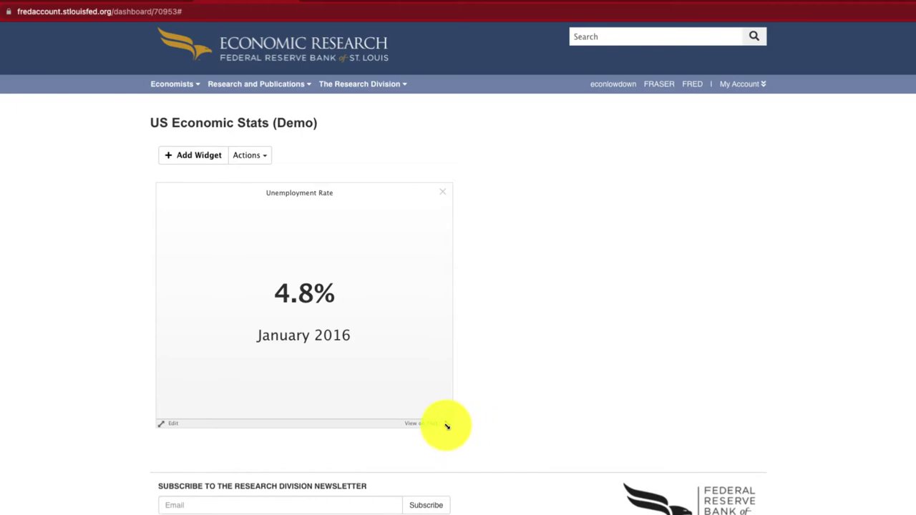
pyautogui.moveTo(447, 425); pyautogui.dragTo(322, 275)
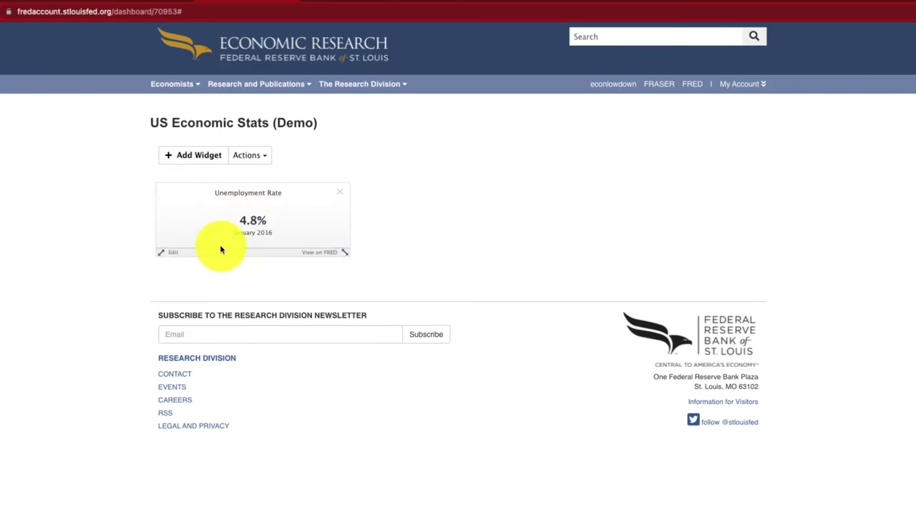
# Step: Add a Graph widget for the popular series Unemployment Rate, always charting the last 5 years of data, and place it beneath the value widget
pyautogui.click(201, 158)
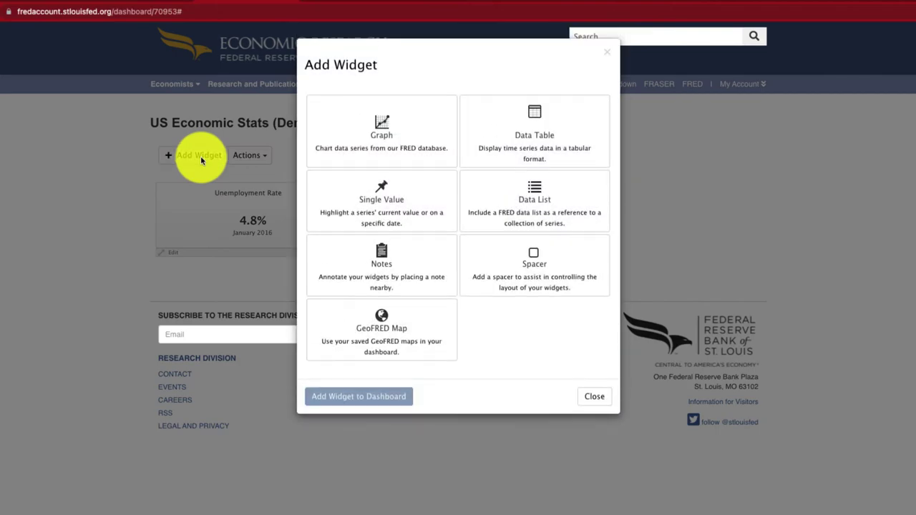
pyautogui.click(390, 150)
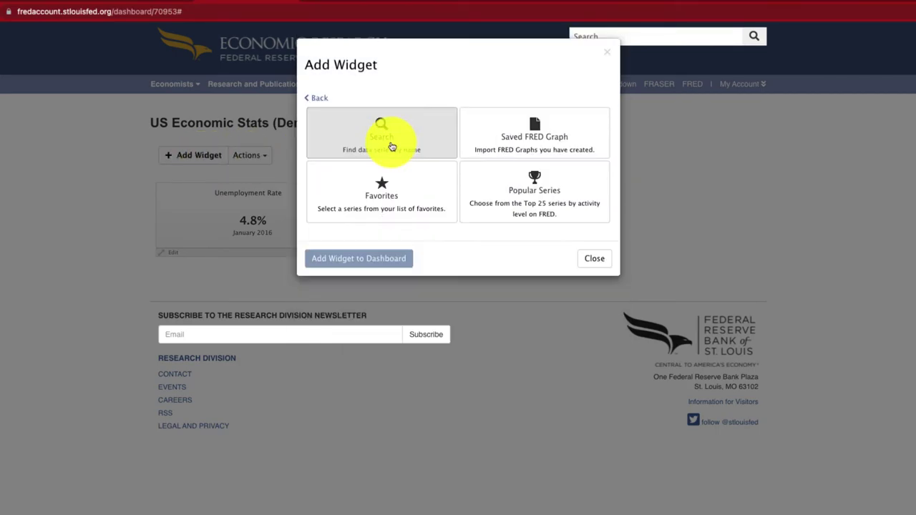
pyautogui.click(503, 195)
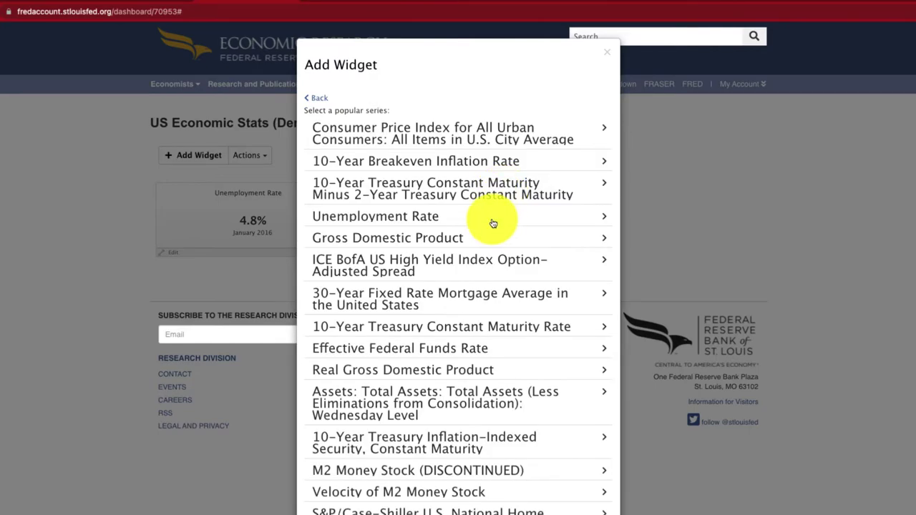
pyautogui.click(493, 222)
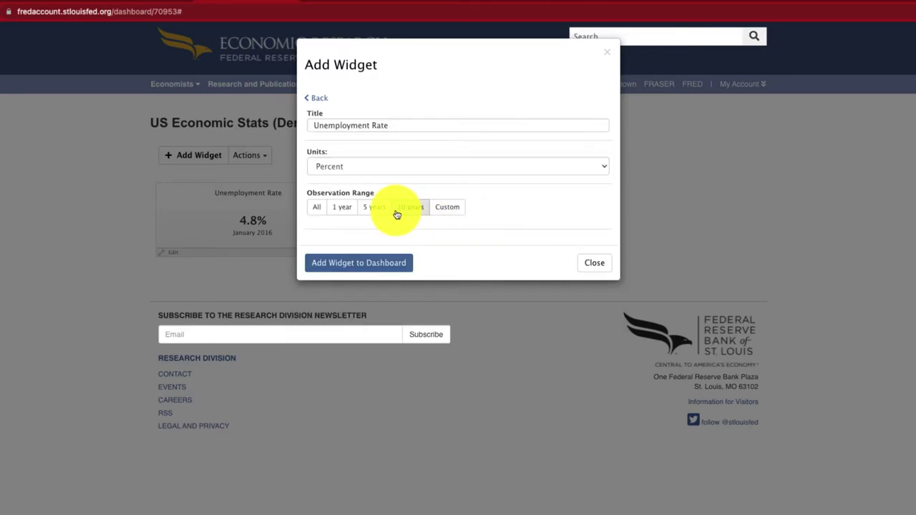
pyautogui.click(371, 215)
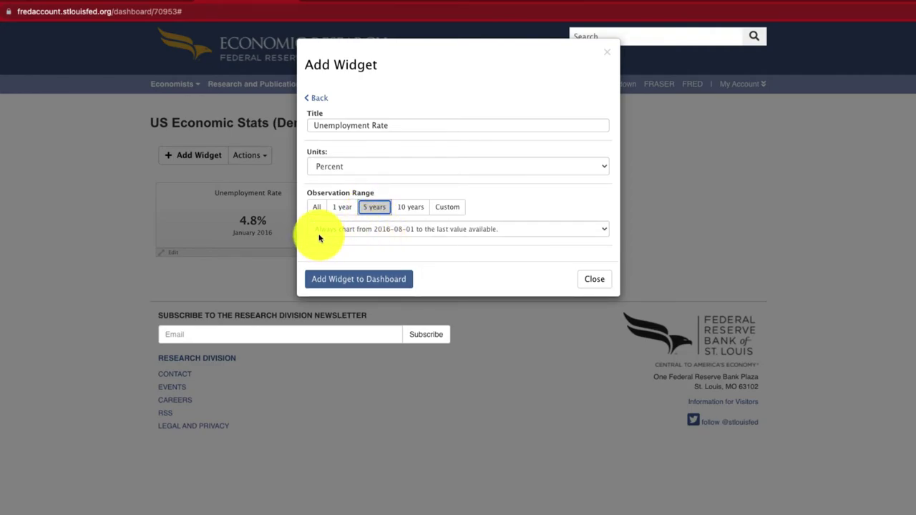
pyautogui.click(368, 229)
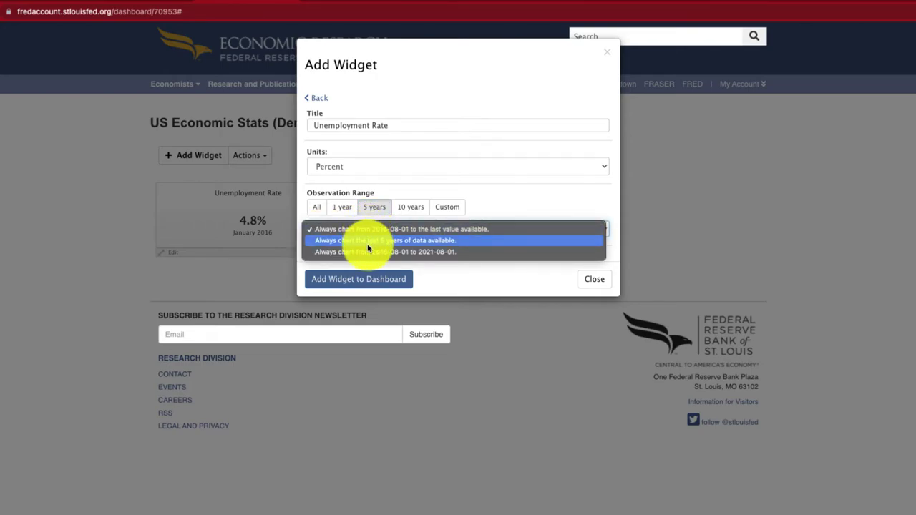
pyautogui.click(421, 245)
pyautogui.click(420, 245)
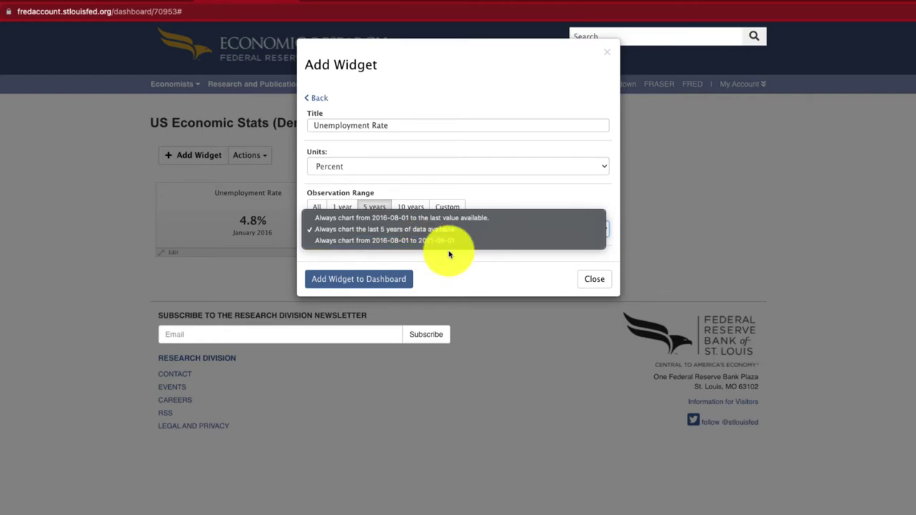
pyautogui.click(464, 260)
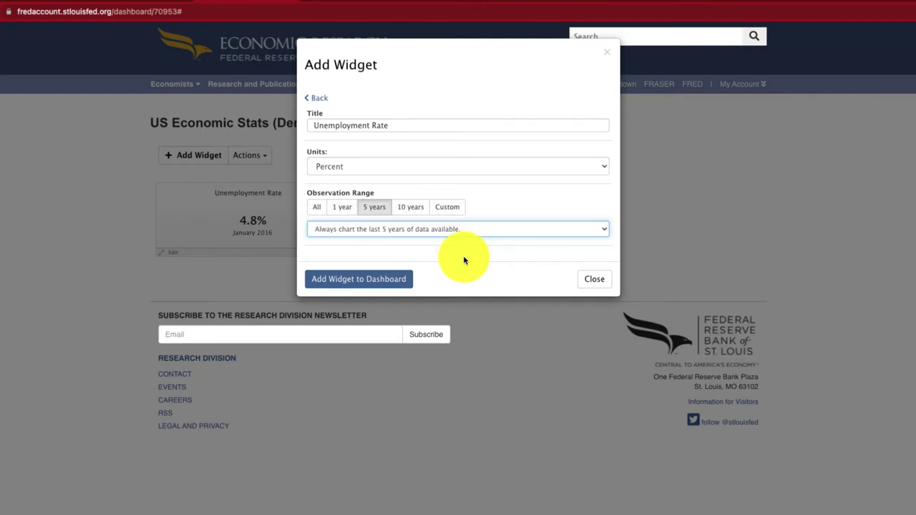
pyautogui.click(345, 285)
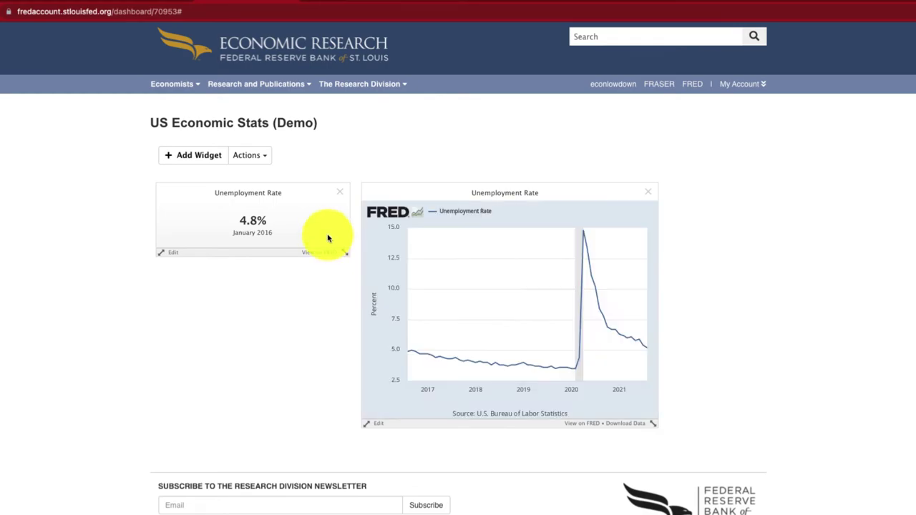
pyautogui.moveTo(417, 193); pyautogui.dragTo(203, 279)
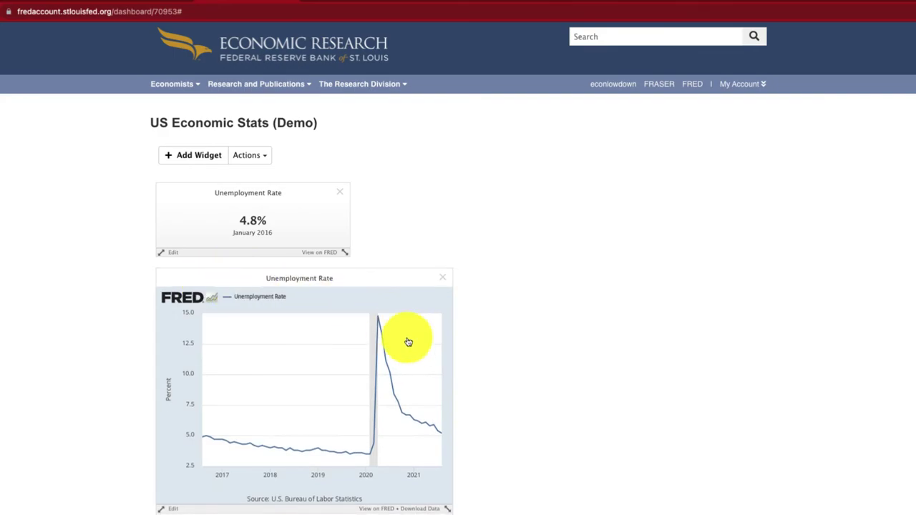
# Step: Add a Single Value widget for the popular series S&P/Case-Shiller U.S. National Home Price Index, with the date 2016-01-01
pyautogui.scroll(-2, 484, 374)
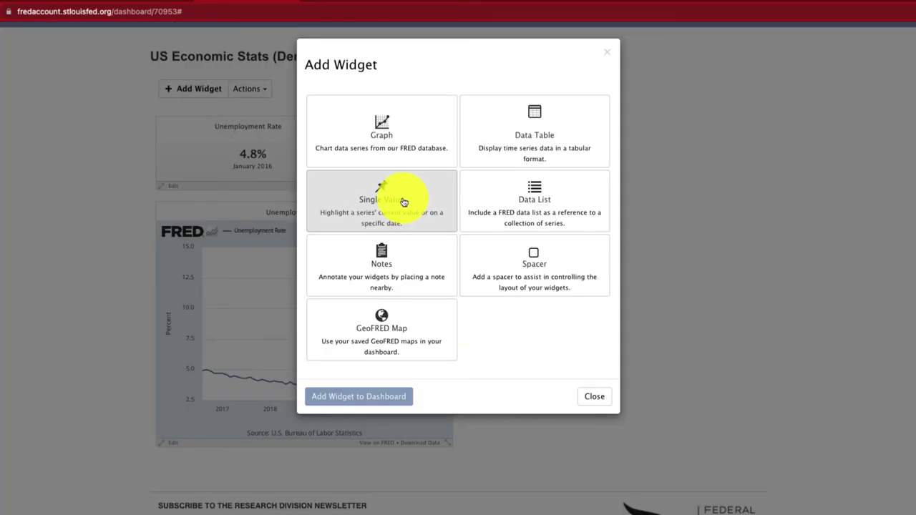
pyautogui.click(403, 203)
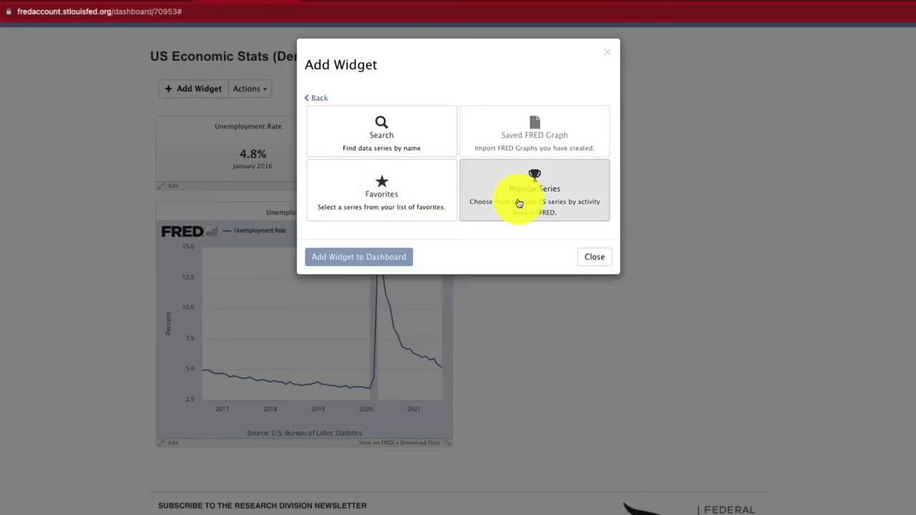
pyautogui.click(486, 183)
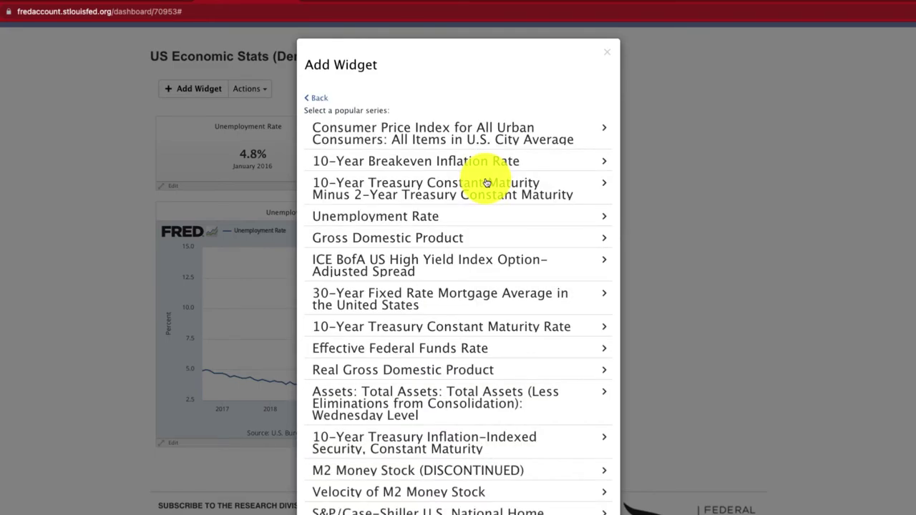
pyautogui.scroll(-5, 387, 337)
pyautogui.scroll(-3, 412, 343)
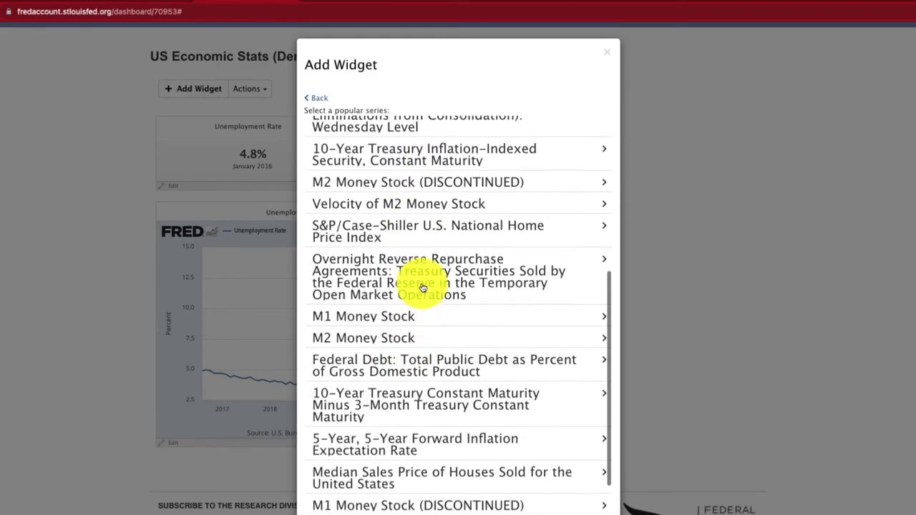
pyautogui.click(425, 244)
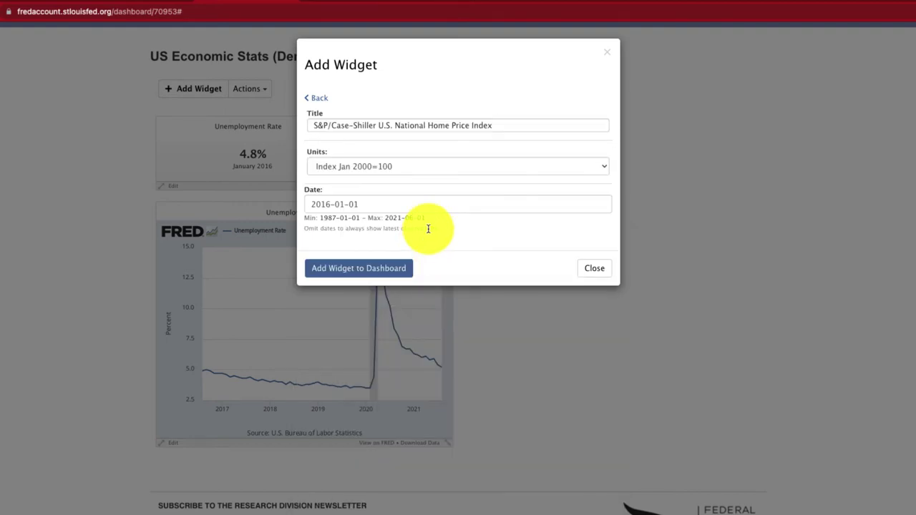
pyautogui.click(332, 203)
pyautogui.write('2016-01-01')
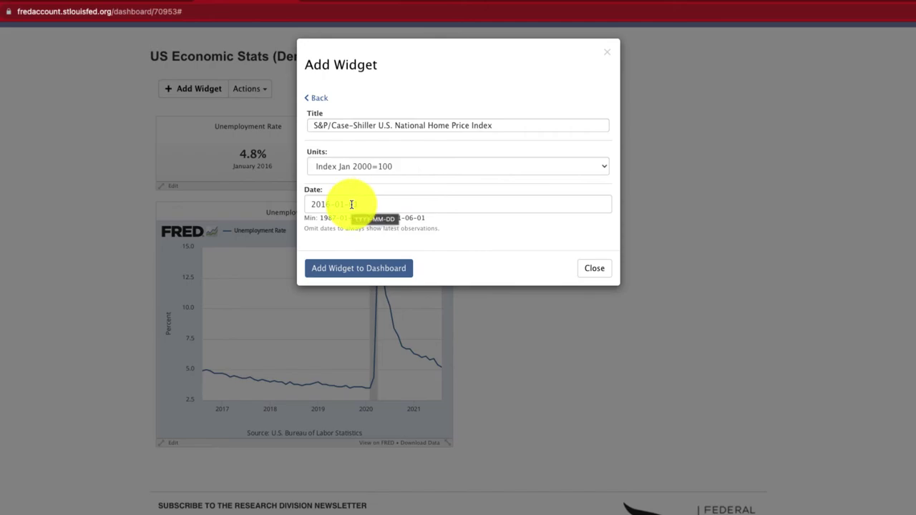
pyautogui.click(362, 271)
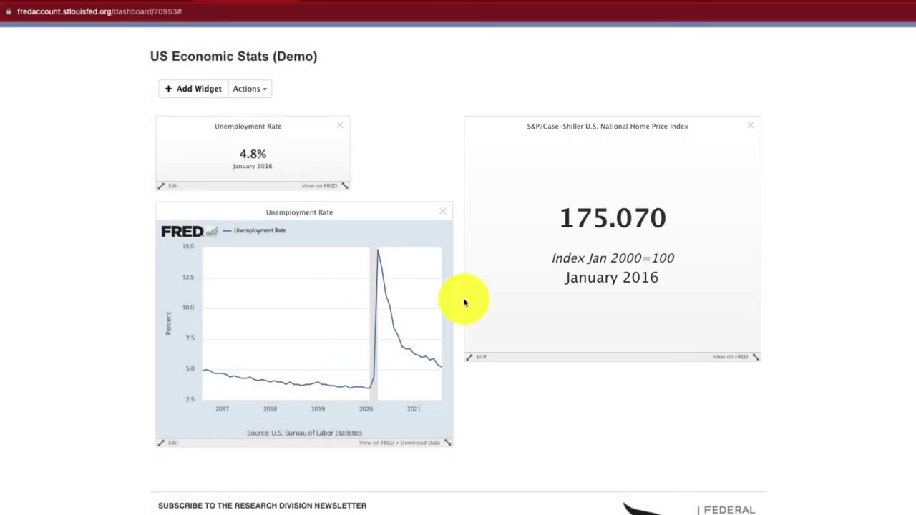
# Step: Shrink the home price index widget to the size of the Unemployment Rate value card and place it directly beside that card
pyautogui.moveTo(466, 362); pyautogui.dragTo(540, 199)
pyautogui.moveTo(639, 173); pyautogui.dragTo(506, 162)
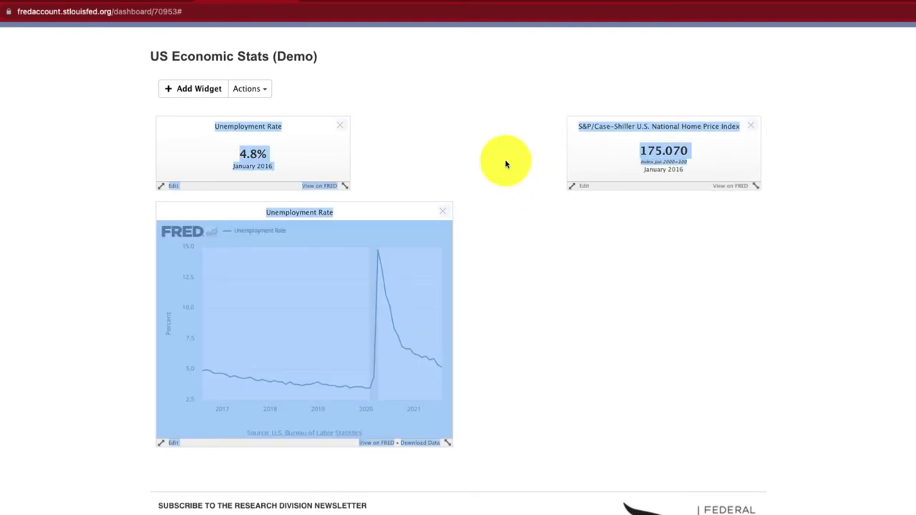
pyautogui.click(625, 191)
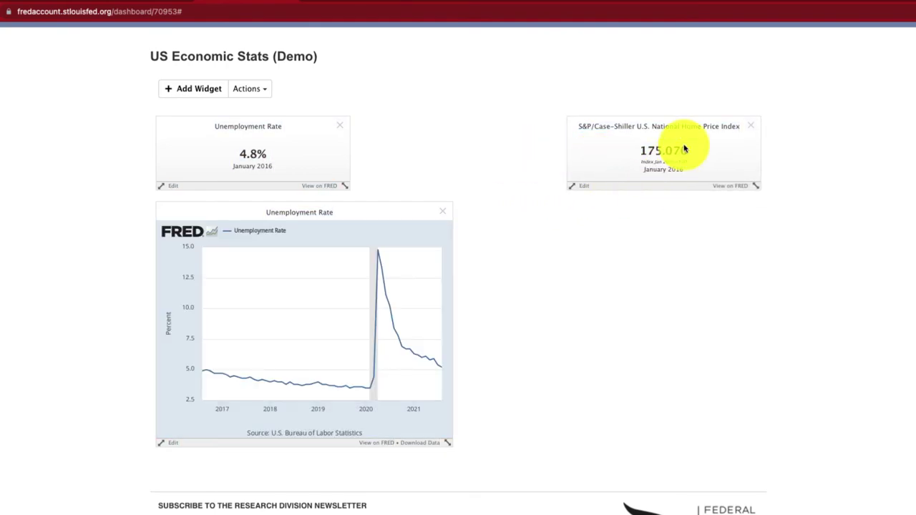
pyautogui.moveTo(697, 121); pyautogui.dragTo(529, 108)
pyautogui.moveTo(486, 118); pyautogui.dragTo(485, 119)
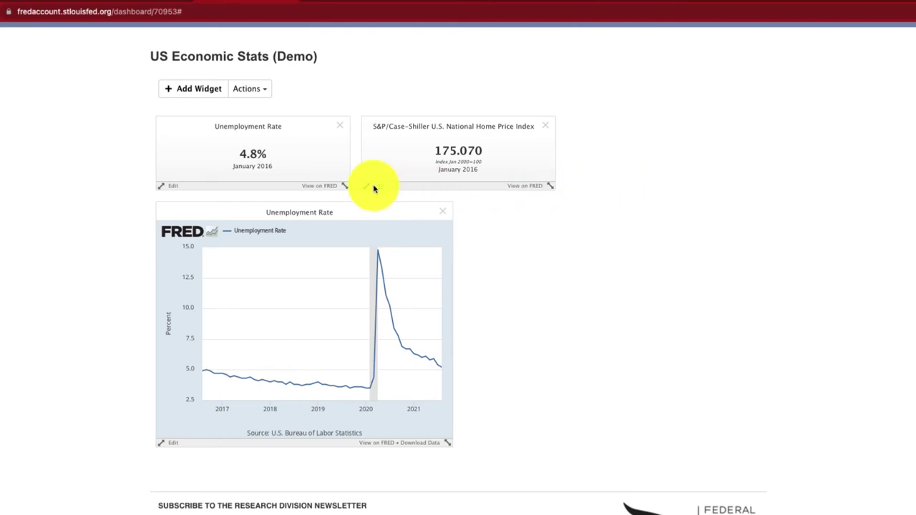
# Step: Open the home price index series on FRED from its widget and review the graph and the series notes
pyautogui.click(526, 187)
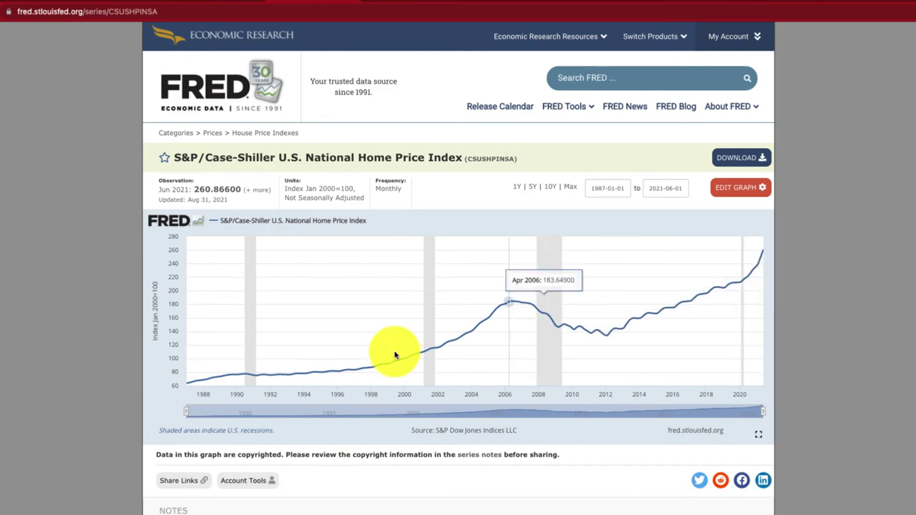
pyautogui.scroll(-3, 112, 502)
pyautogui.scroll(-3, 112, 509)
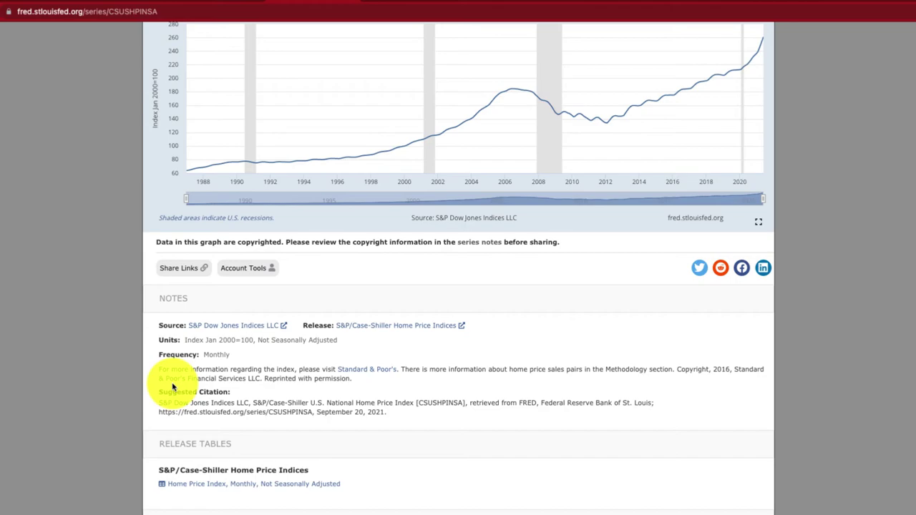
pyautogui.scroll(-3, 168, 400)
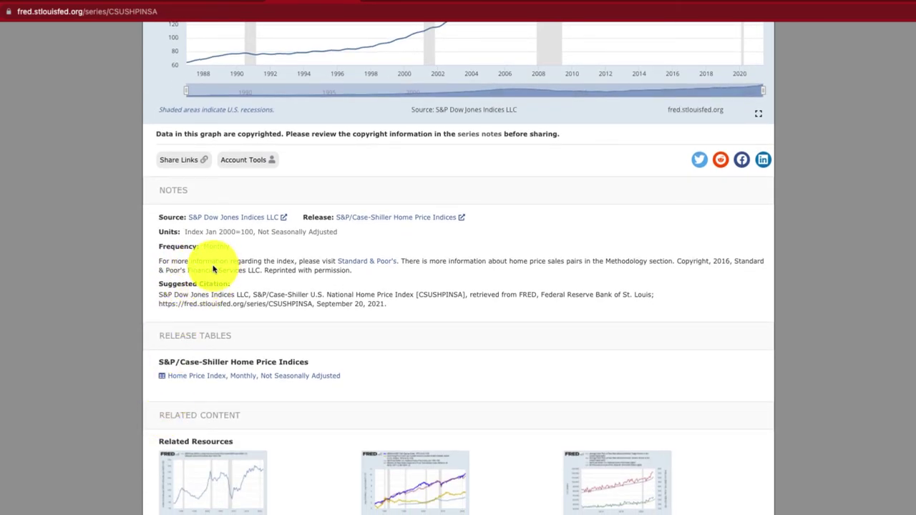
# Step: Open the S&P/Case-Shiller Home Price Indices release page from the notes and copy the first sentence of its description
pyautogui.click(391, 224)
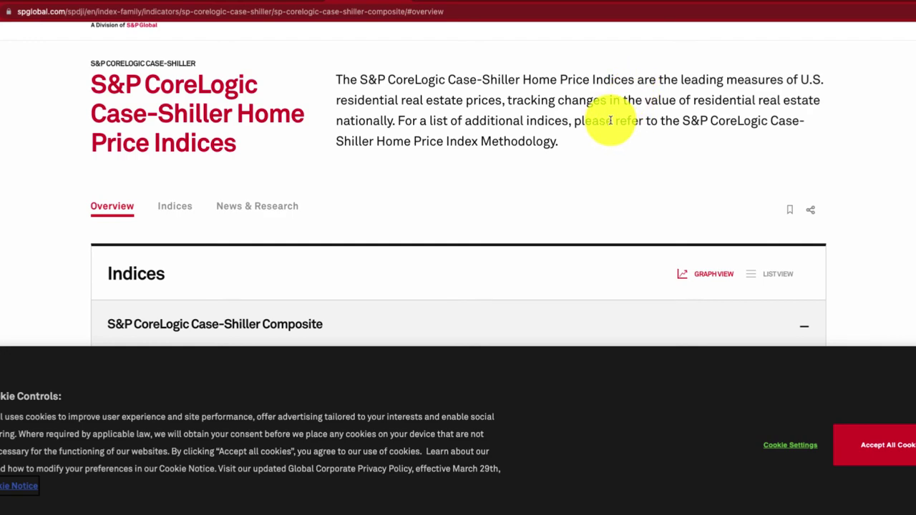
pyautogui.scroll(-3, 548, 198)
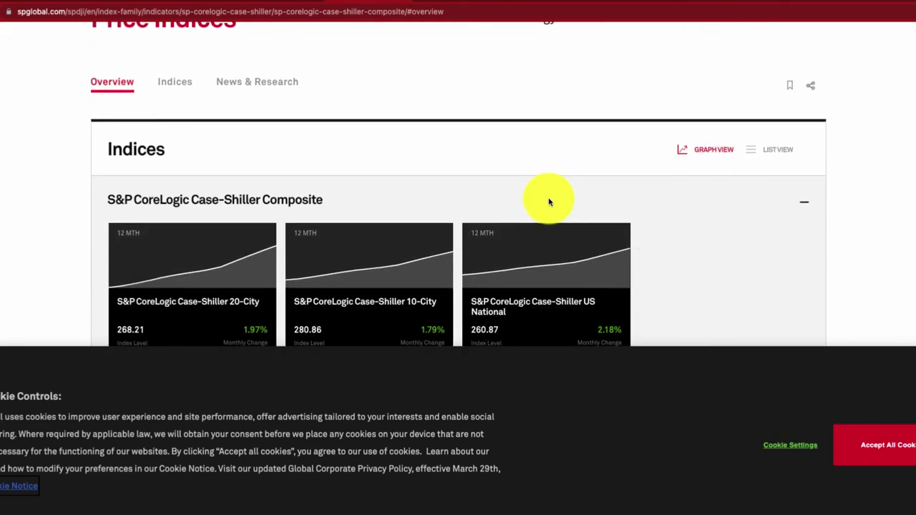
pyautogui.scroll(-2, 549, 202)
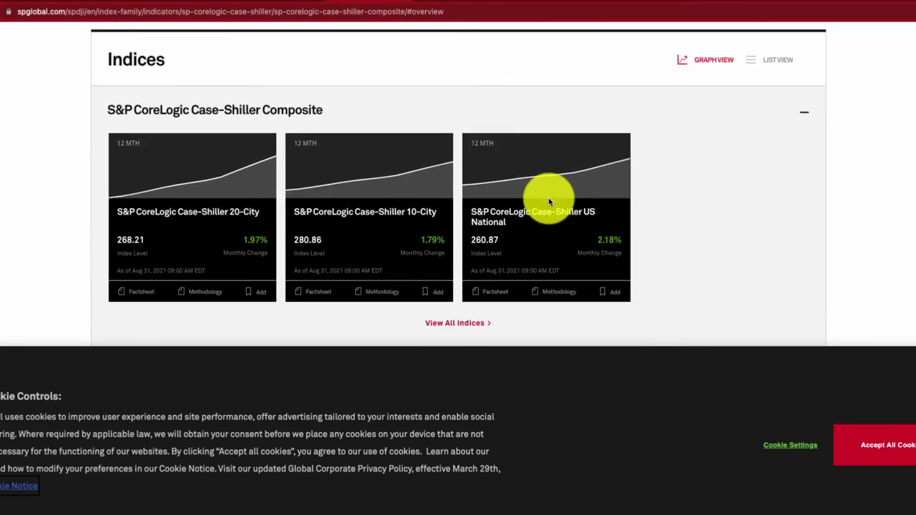
pyautogui.scroll(4, 548, 198)
pyautogui.moveTo(336, 123); pyautogui.dragTo(403, 178)
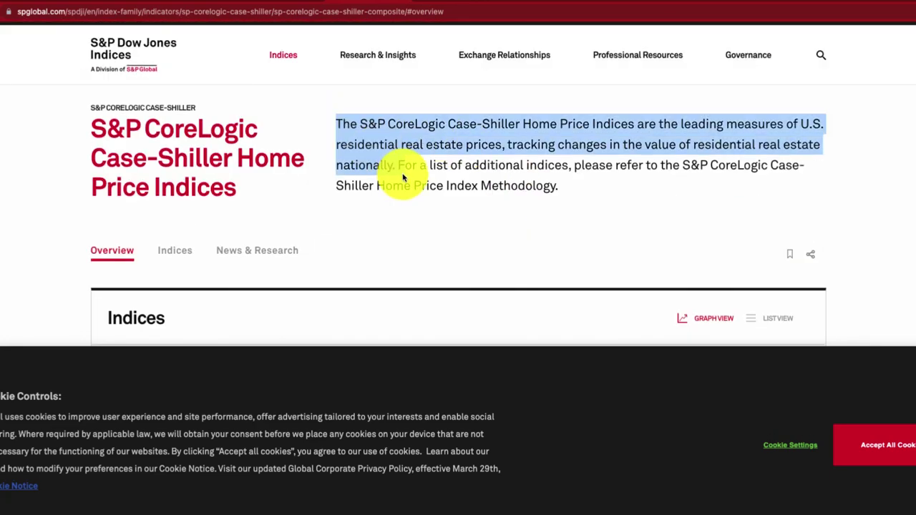
pyautogui.rightClick(394, 167)
pyautogui.click(403, 180)
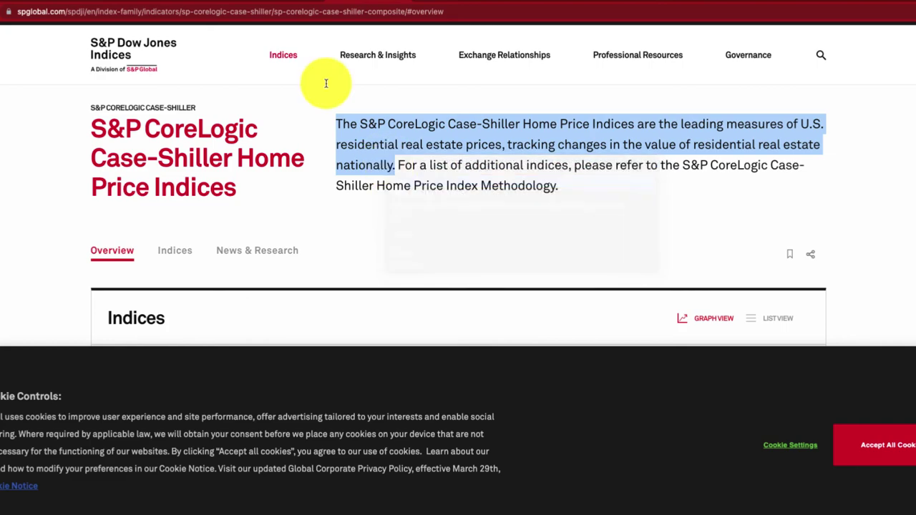
# Step: Return to the demo dashboard and add a Notes widget containing the copied description of the Case-Shiller Home Price Indices
pyautogui.click(194, 3)
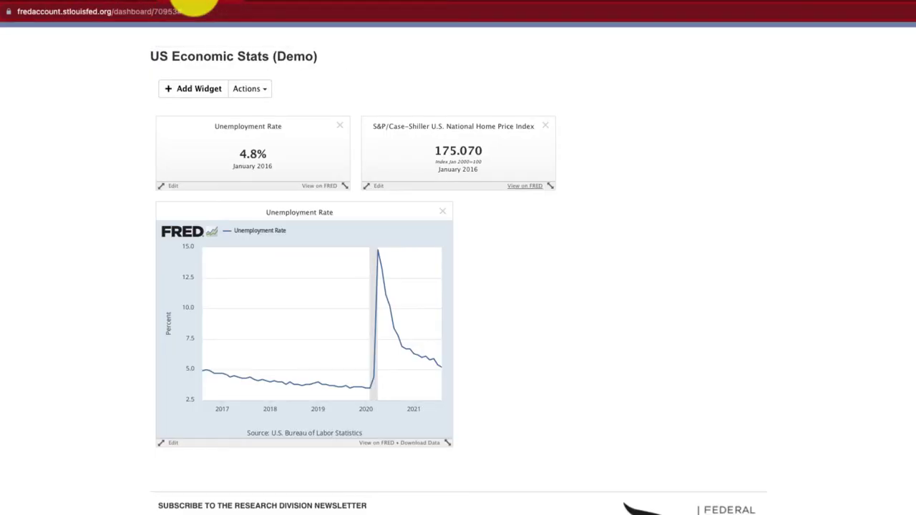
pyautogui.click(190, 92)
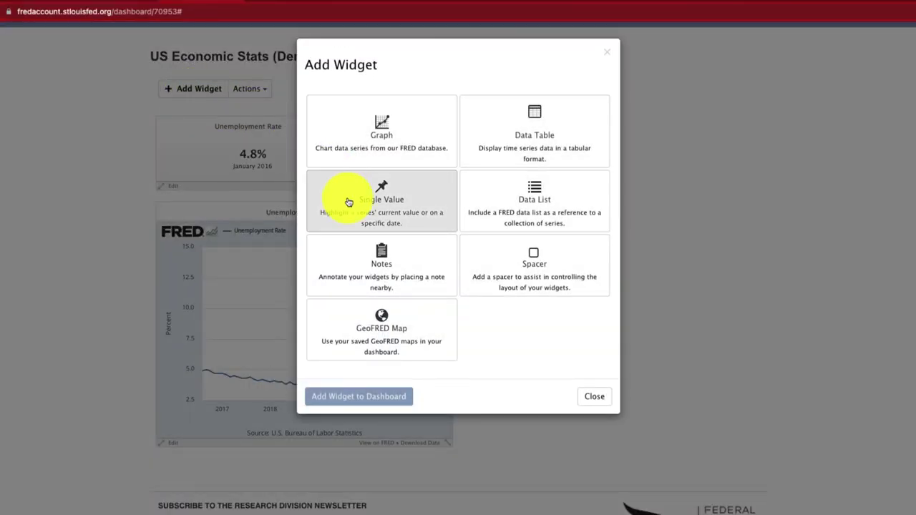
pyautogui.click(393, 258)
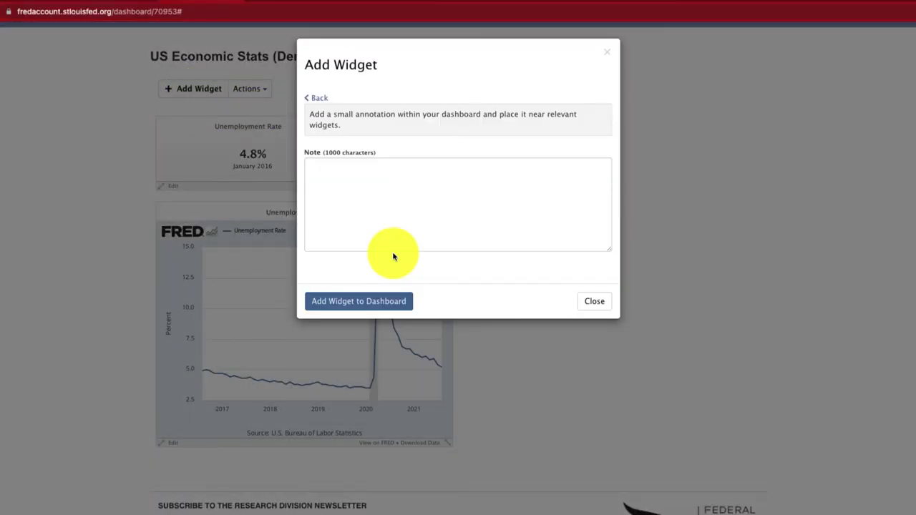
pyautogui.click(387, 186)
pyautogui.press('super+v')
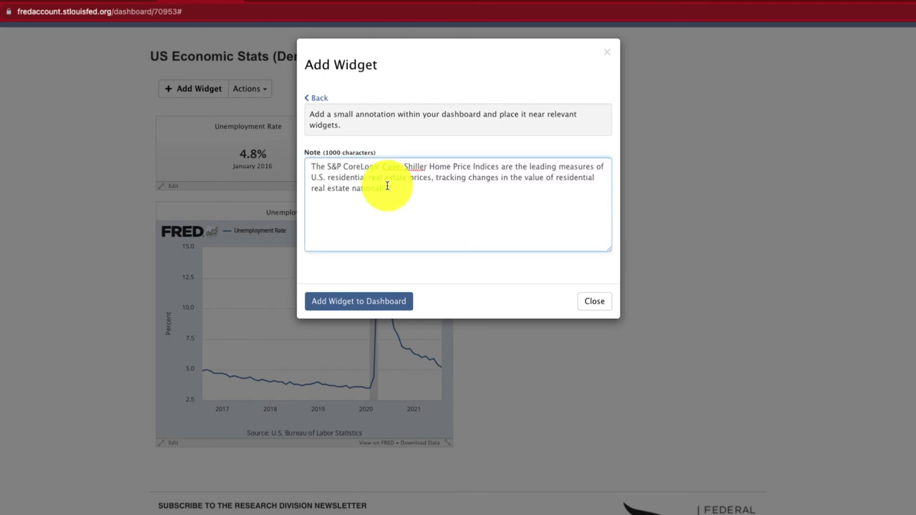
pyautogui.click(368, 303)
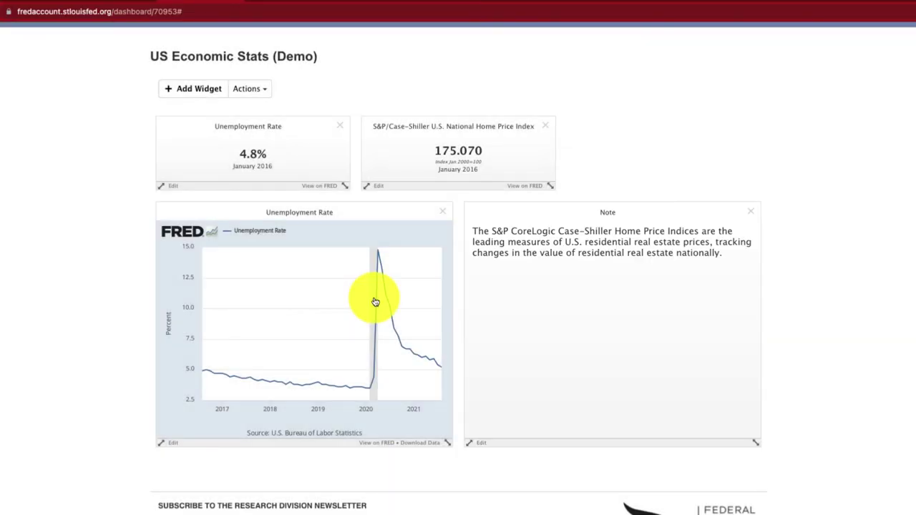
# Step: Move the note between the value cards and the Unemployment Rate graph, and stretch it across the full dashboard width
pyautogui.moveTo(755, 442); pyautogui.dragTo(752, 272)
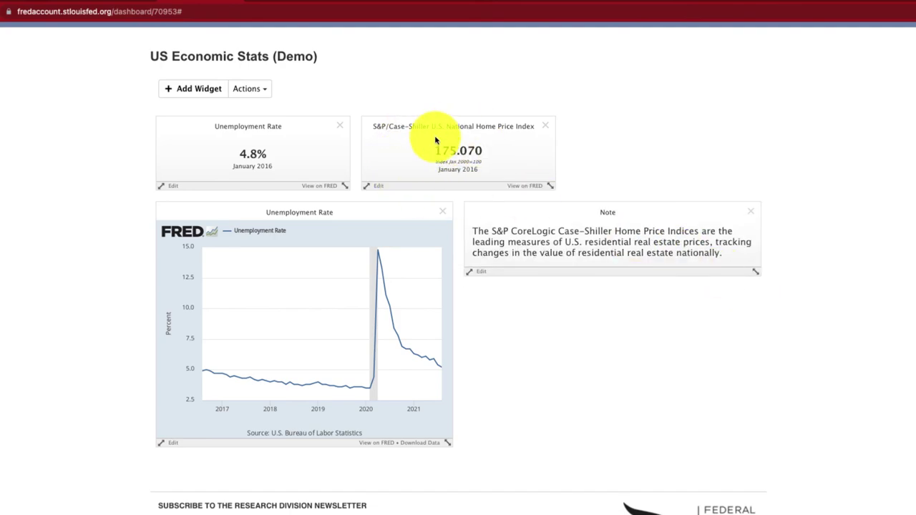
pyautogui.moveTo(477, 206); pyautogui.dragTo(548, 178)
pyautogui.moveTo(468, 187); pyautogui.dragTo(566, 188)
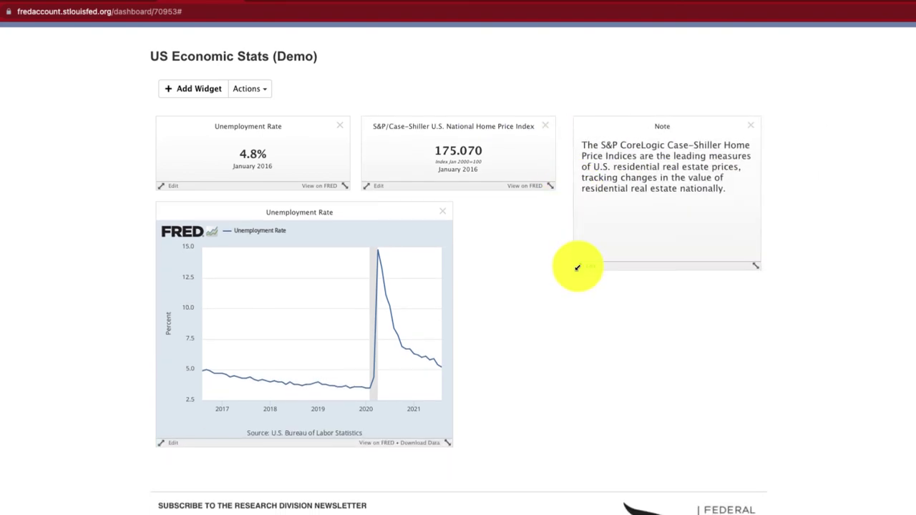
pyautogui.moveTo(597, 122); pyautogui.dragTo(190, 221)
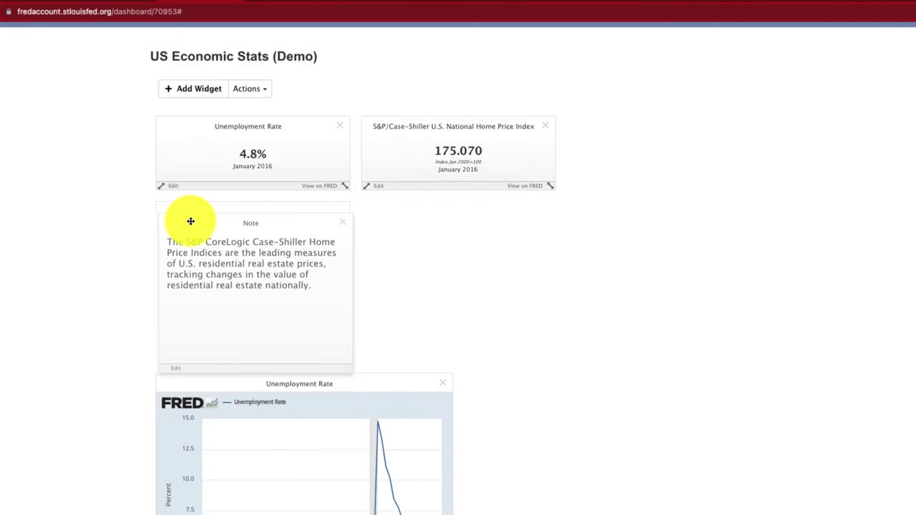
pyautogui.moveTo(343, 358); pyautogui.dragTo(777, 360)
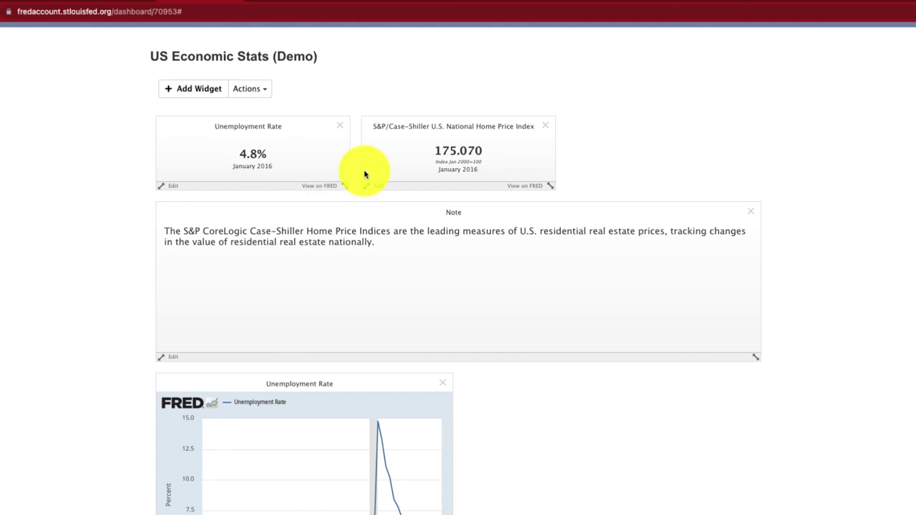
# Step: Switch to the Tampa-St. Petersburg-Clearwater housing dashboard and examine its value cards and graphs as a layout example
pyautogui.scroll(-3, 419, 362)
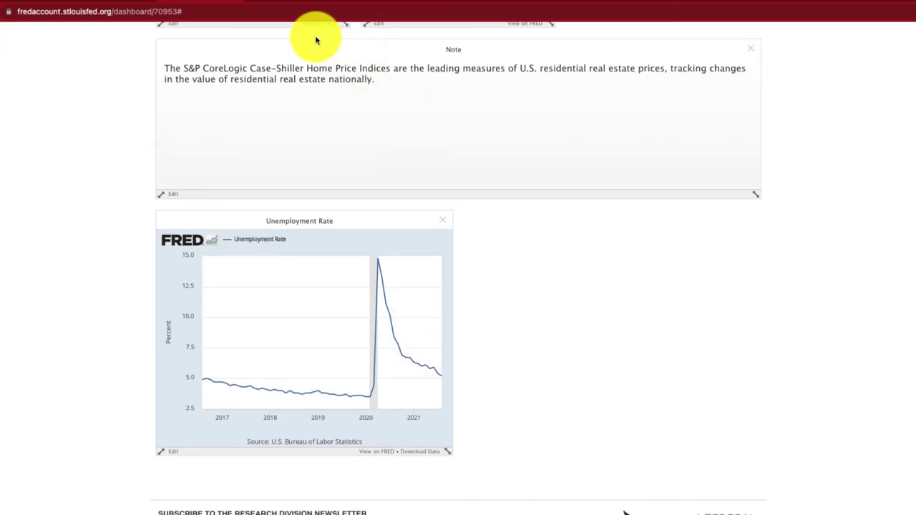
pyautogui.click(290, 1)
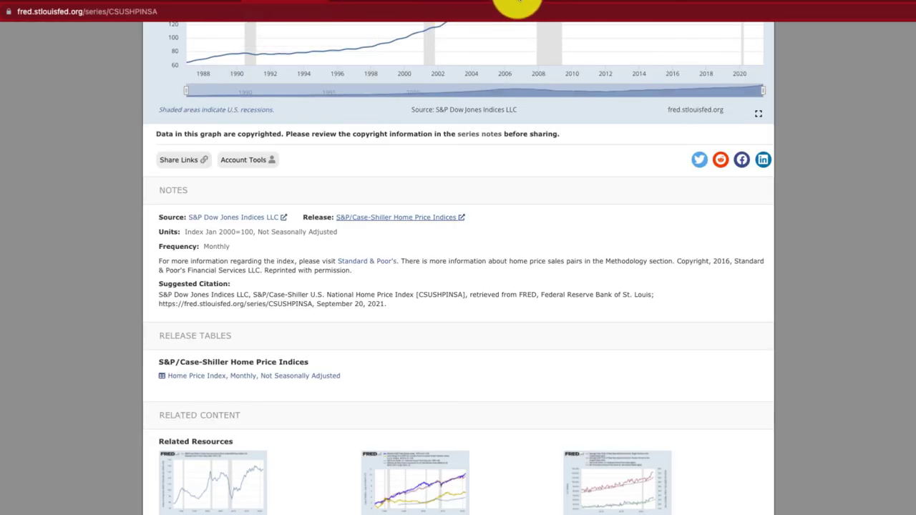
pyautogui.click(516, 2)
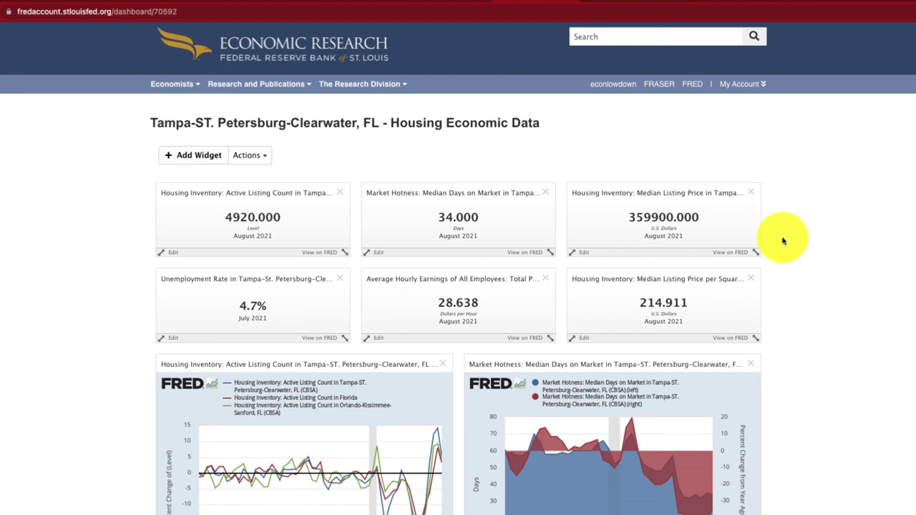
pyautogui.scroll(-2, 783, 241)
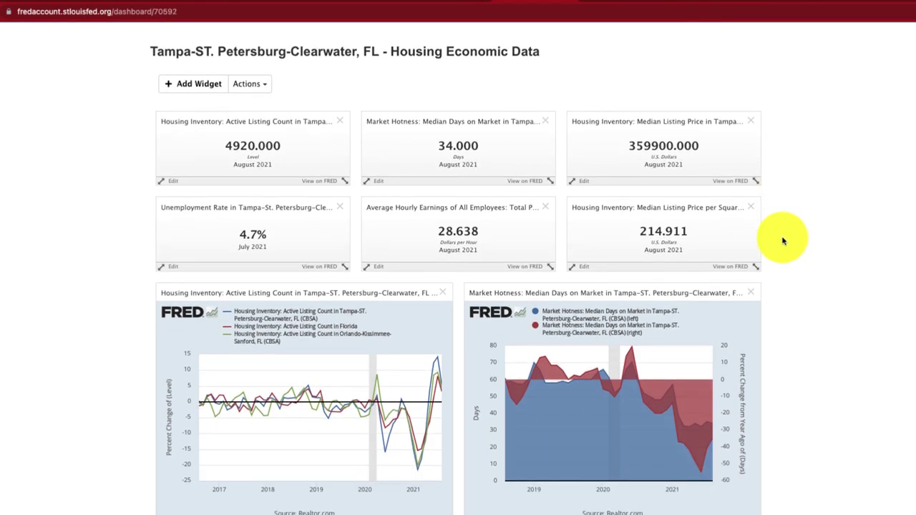